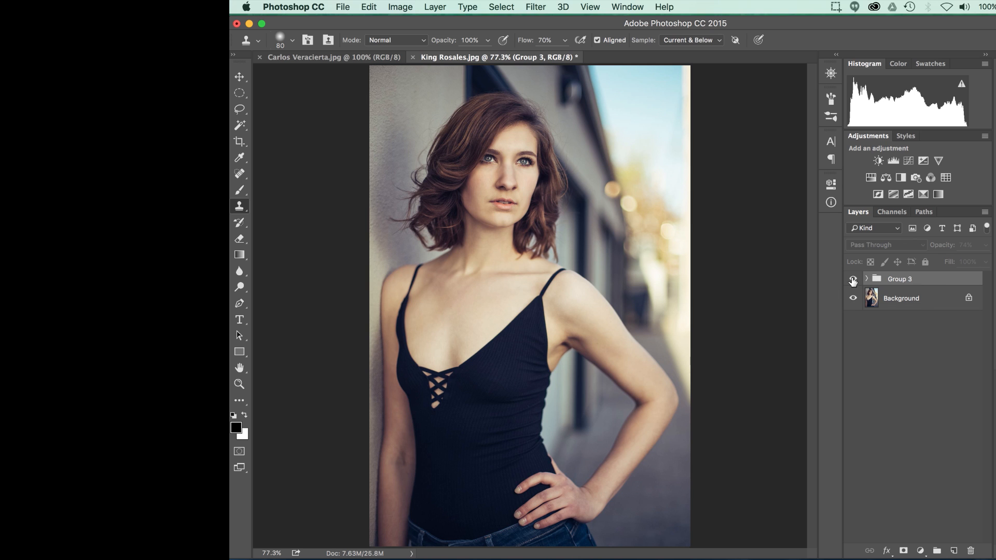
Step: Toggle the visibility of Group 3 to compare the portrait with and without the color grade
click(853, 280)
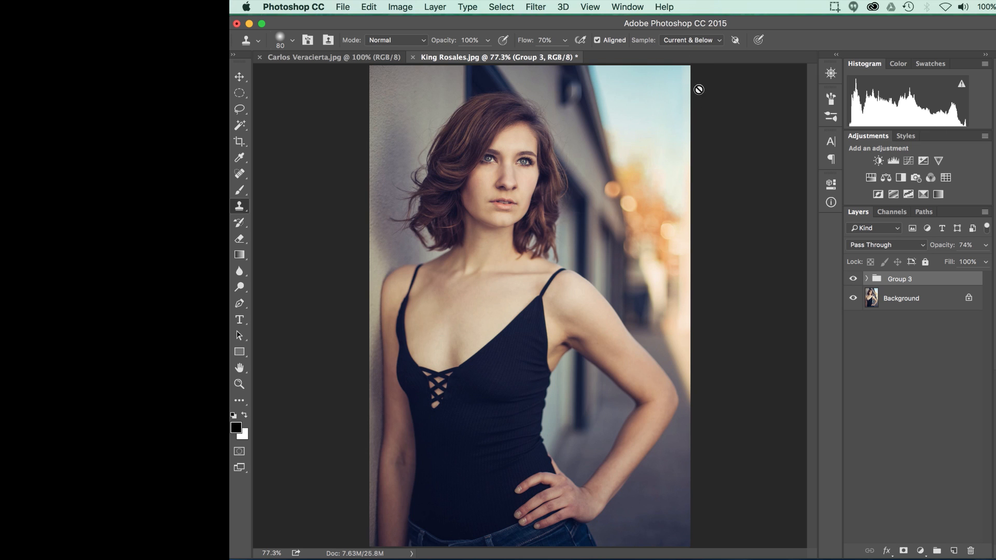
click(853, 280)
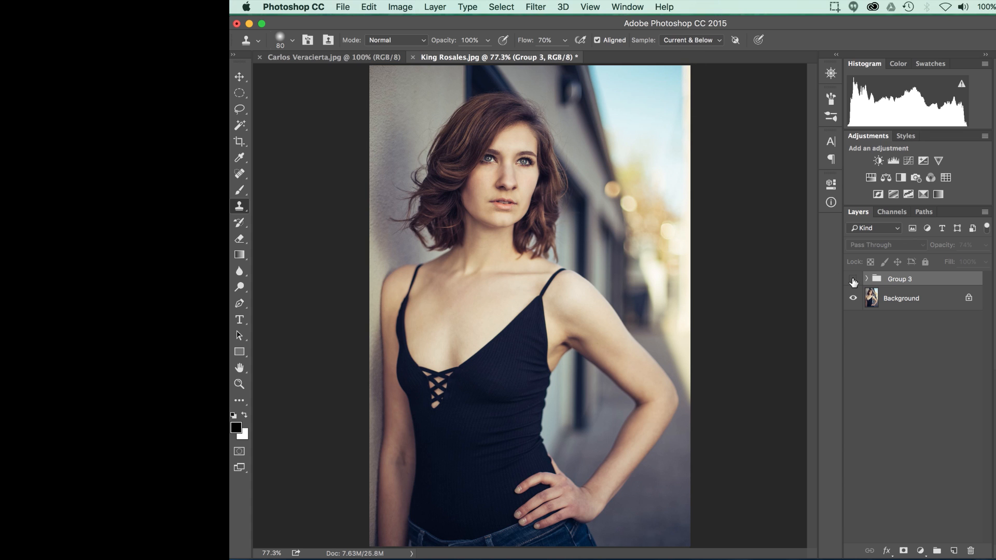
click(852, 280)
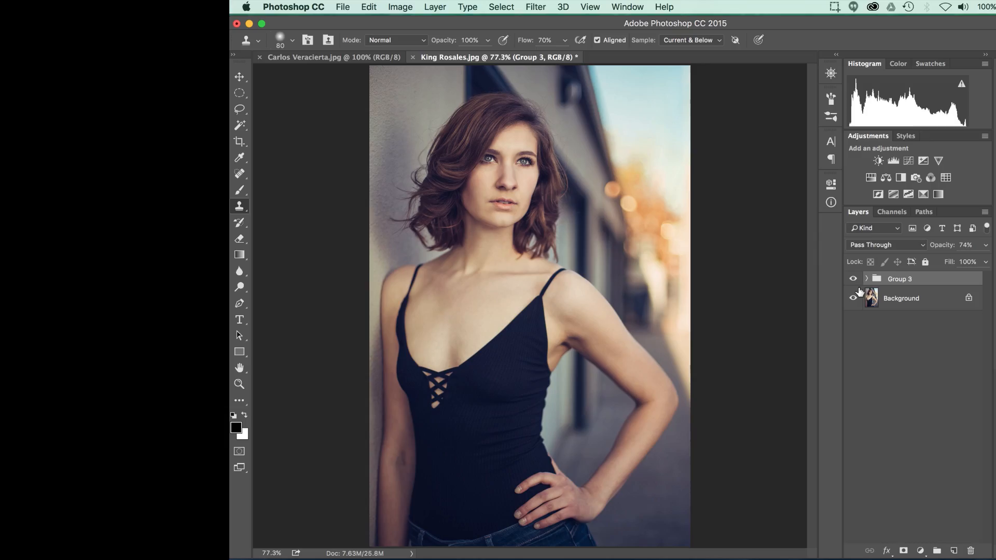
click(853, 280)
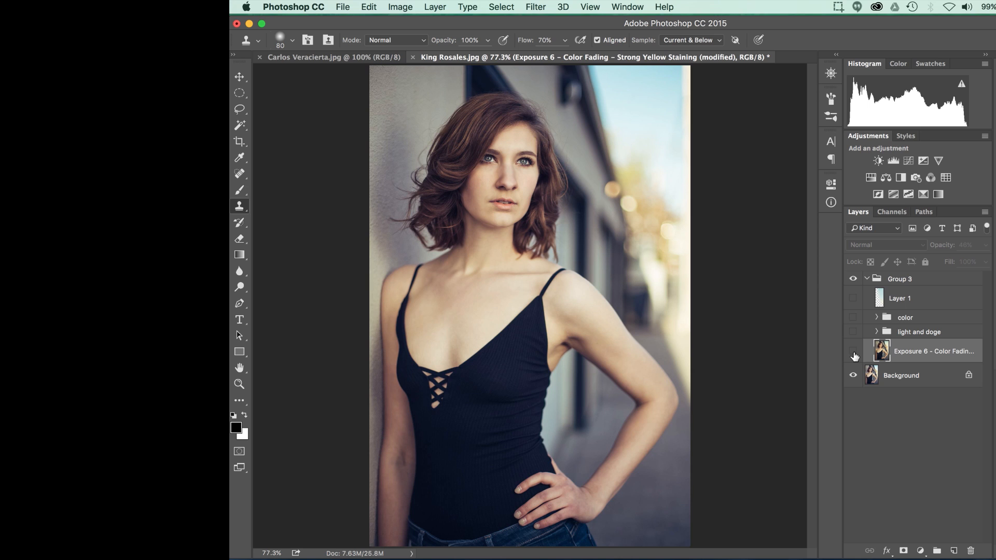
Step: Toggle the Exposure 6 – Color Fading layer in Group 3 to compare its effect, leaving it visible
click(853, 352)
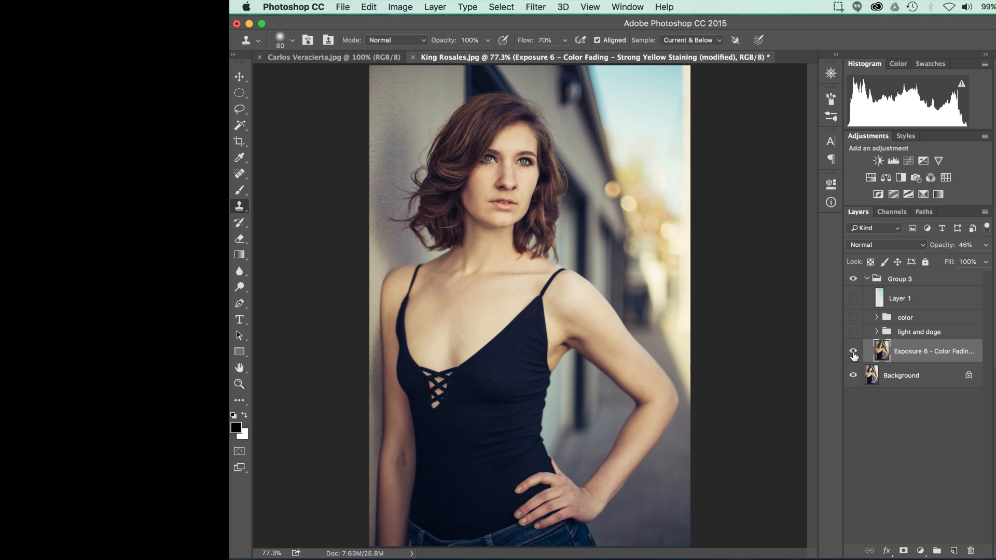
click(853, 352)
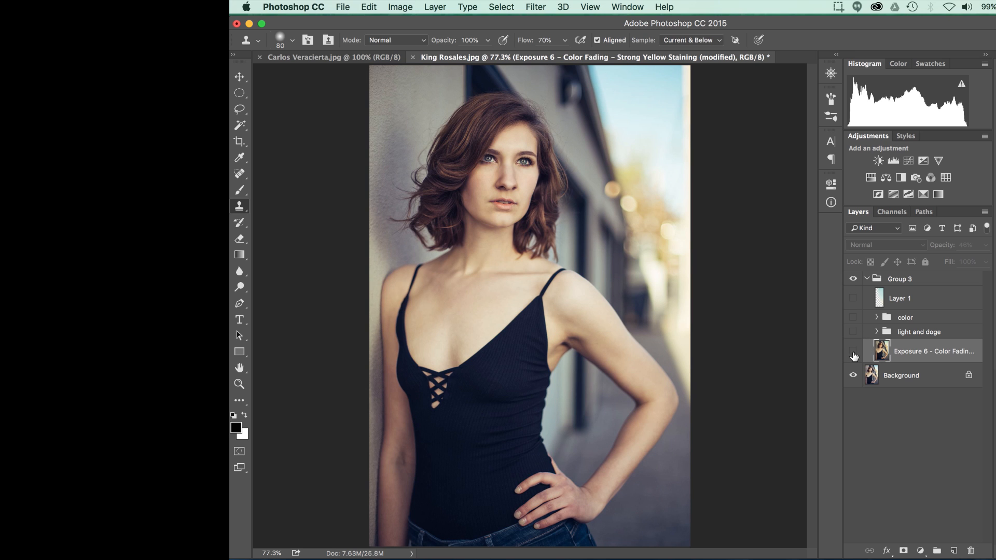
click(853, 353)
click(852, 352)
click(853, 353)
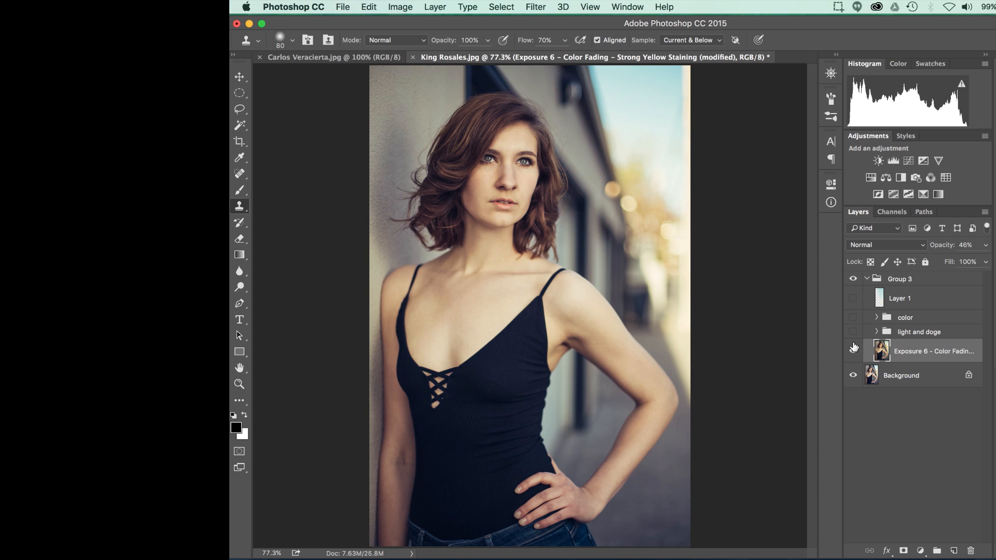
click(853, 348)
Step: Toggle the light and doge group to compare its effect on the portrait, leaving it visible
click(853, 333)
click(853, 333)
click(853, 332)
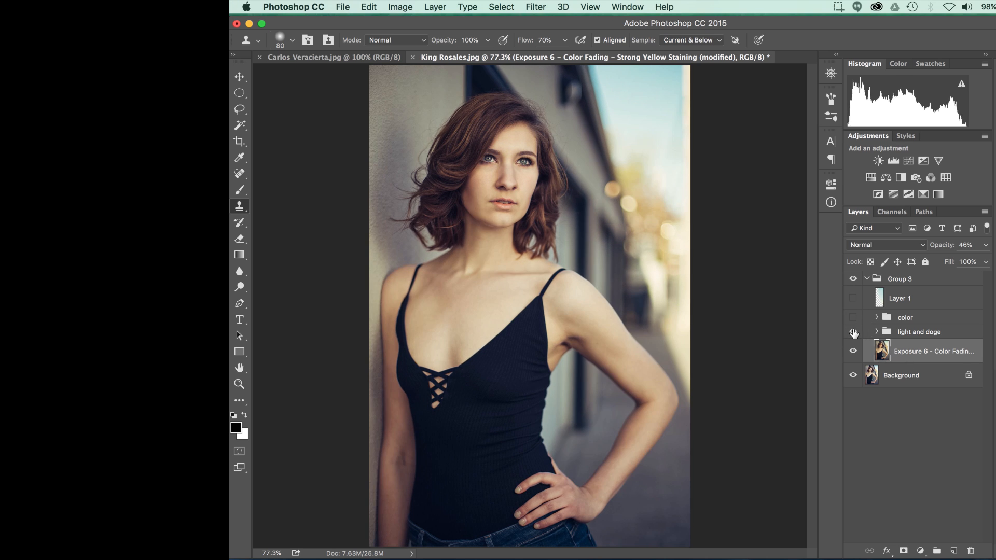
click(853, 333)
click(853, 332)
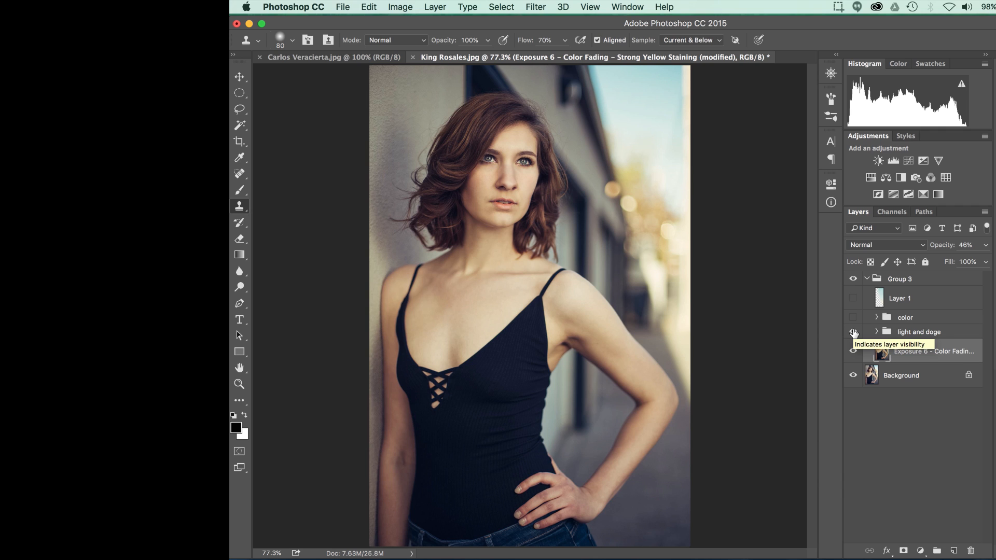
Step: Expand the light and doge group, select its dodge curves layer and compare the image with and without it
click(903, 334)
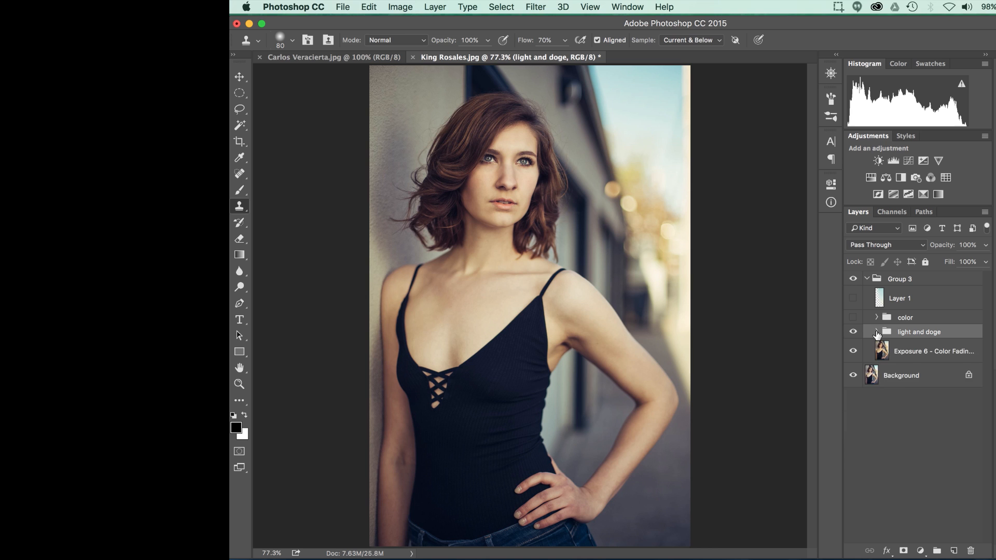
click(877, 332)
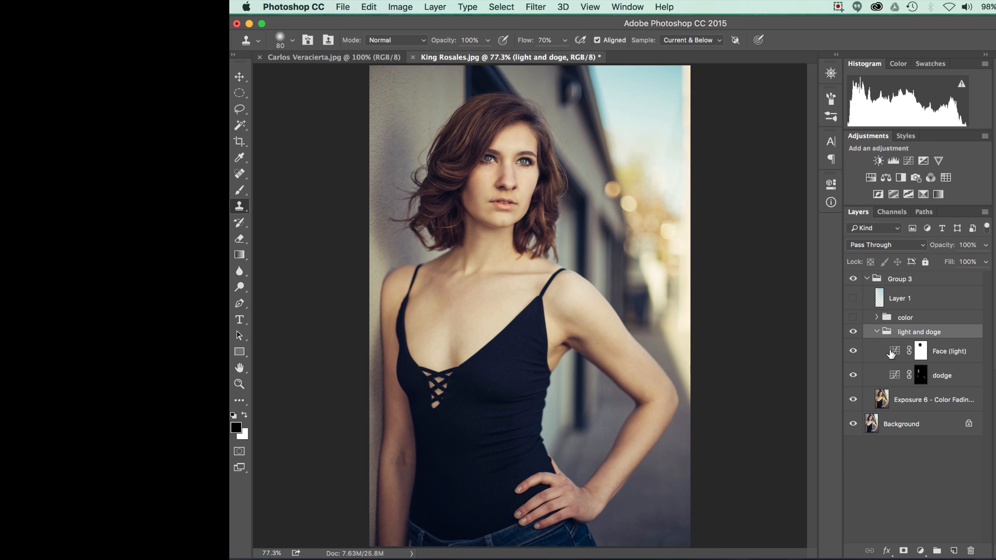
click(893, 380)
click(853, 376)
click(853, 376)
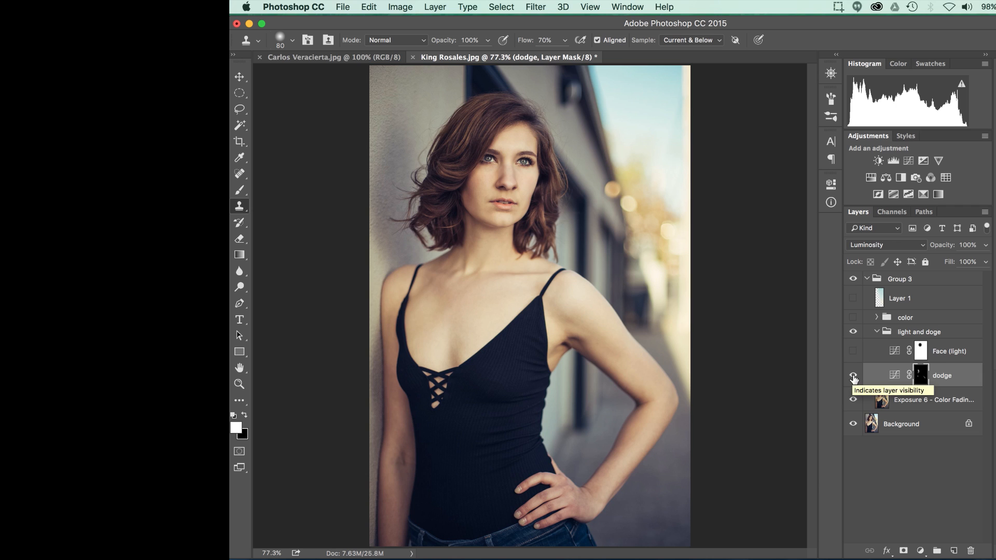
Step: Rename the dodge curves layer as burn
double_click(943, 376)
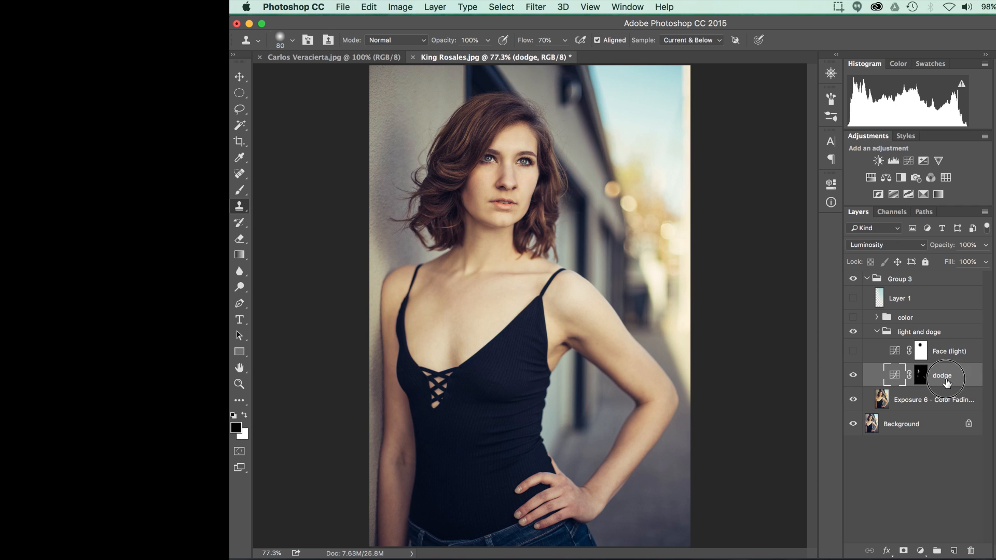
text(burn)
key(Return)
Step: Examine the burn layer's mask with the red overlay to see which areas are painted, and hide the overlay again
click(852, 376)
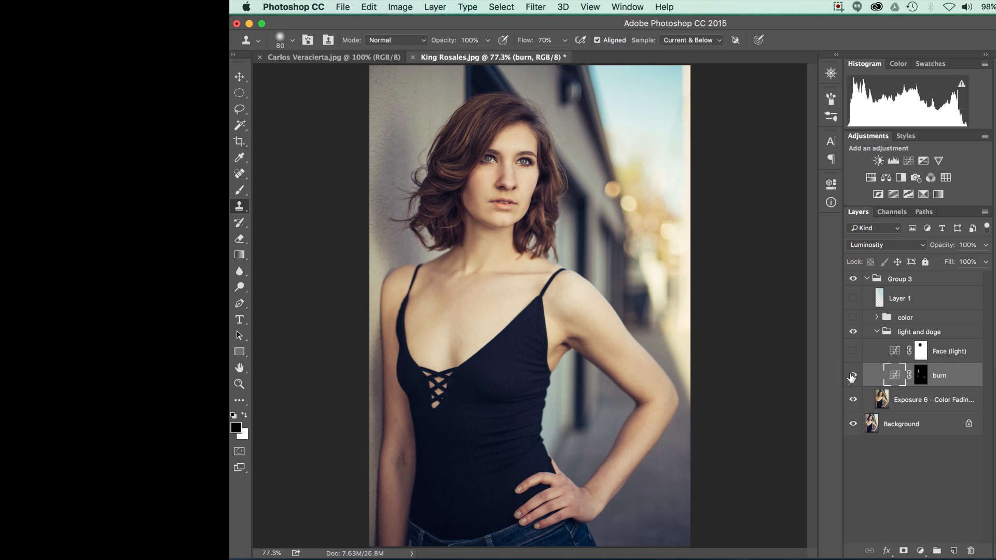
click(921, 376)
key(x)
key(backslash)
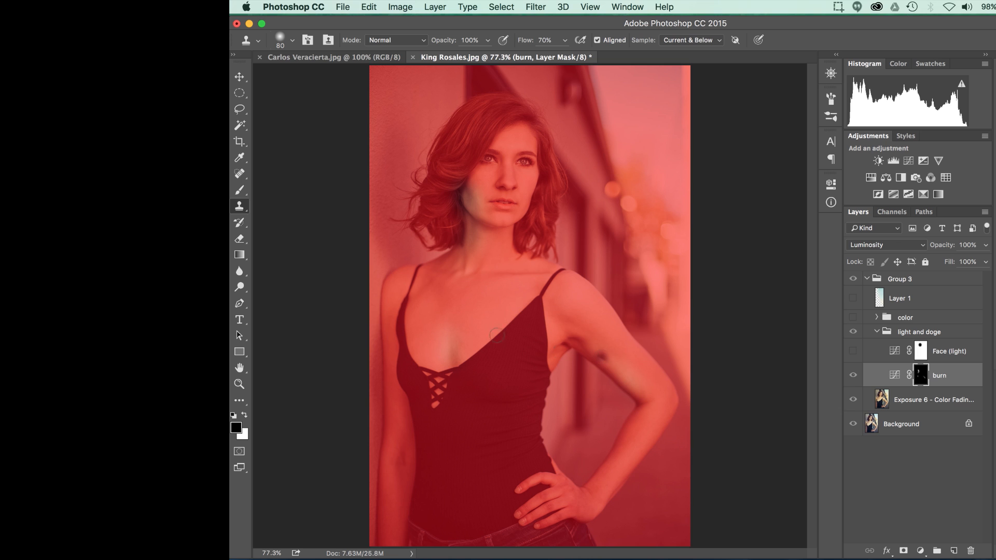
click(480, 349)
key(backslash)
key(x)
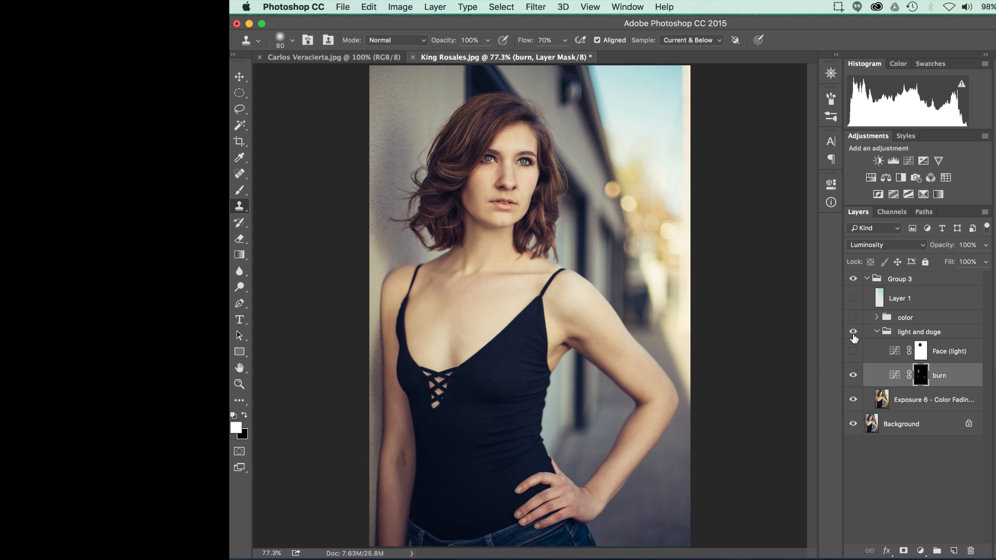
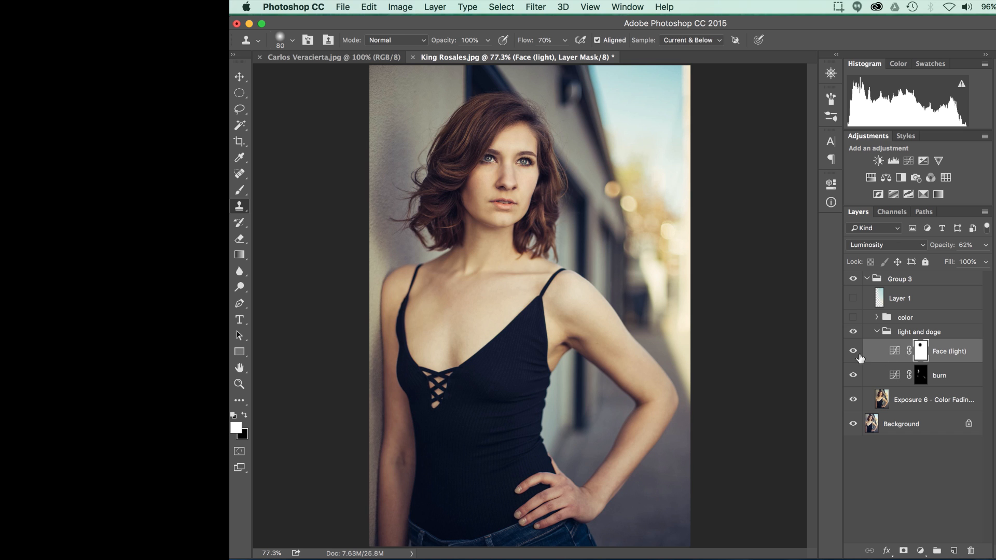
Step: Compare the portrait with and without the Face (light) curves layer, leaving the layer visible
click(852, 353)
click(851, 353)
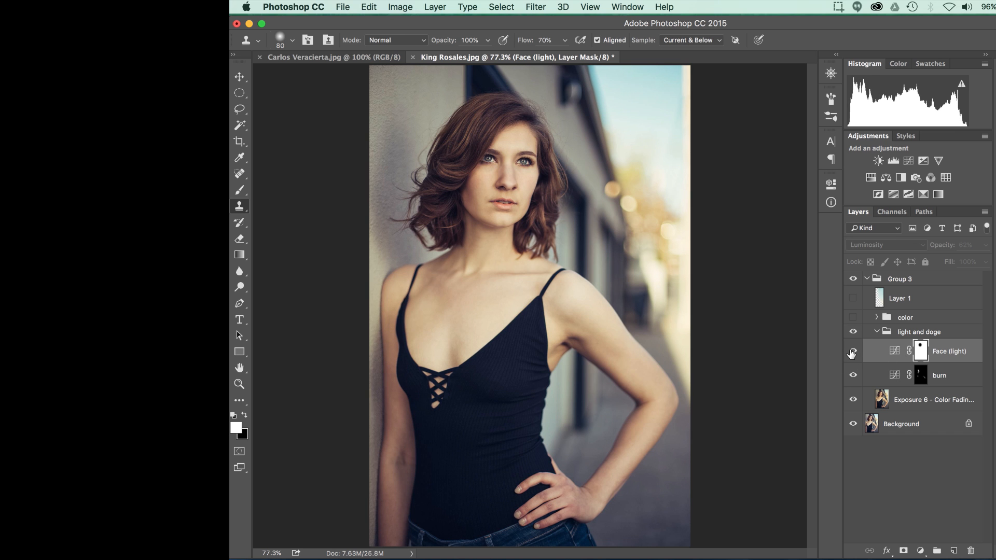
click(852, 352)
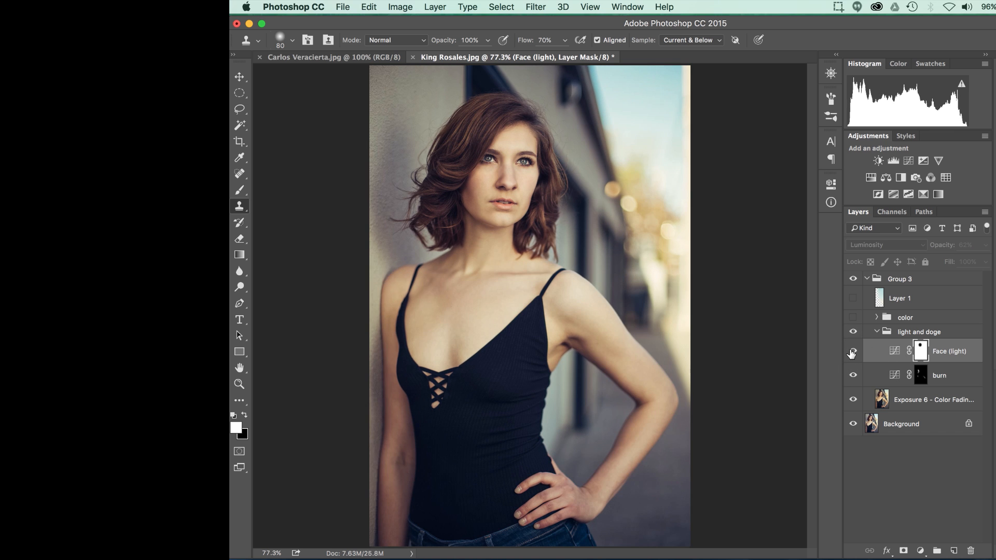
click(852, 353)
click(852, 352)
click(851, 353)
click(852, 353)
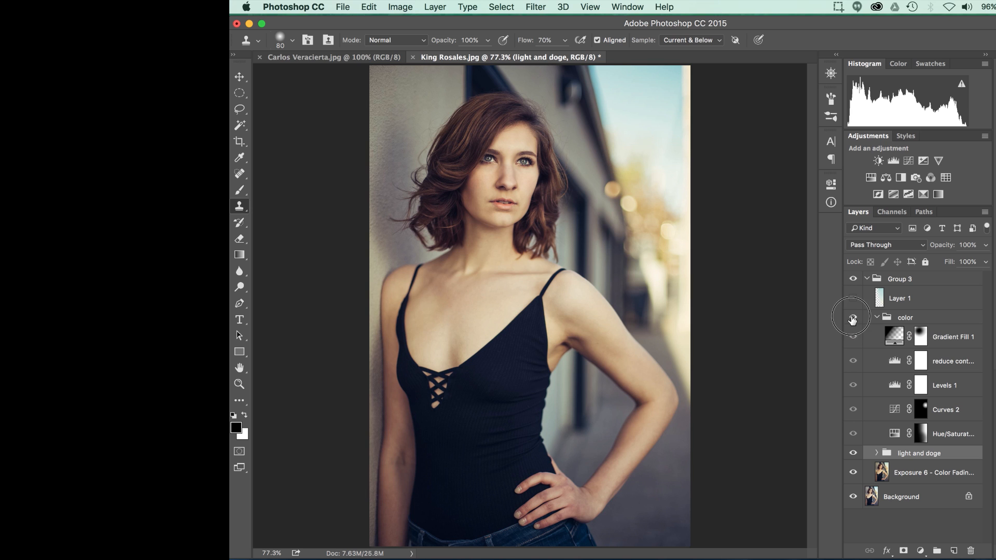
Step: Show the color group and hide every adjustment layer inside it, with the Hue/Saturation layer selected
click(852, 319)
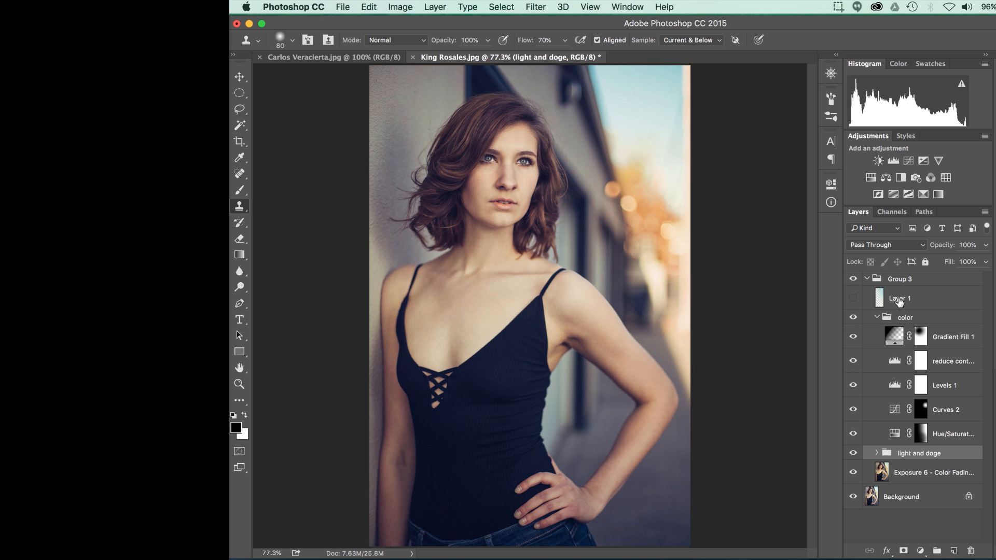
click(921, 436)
click(853, 435)
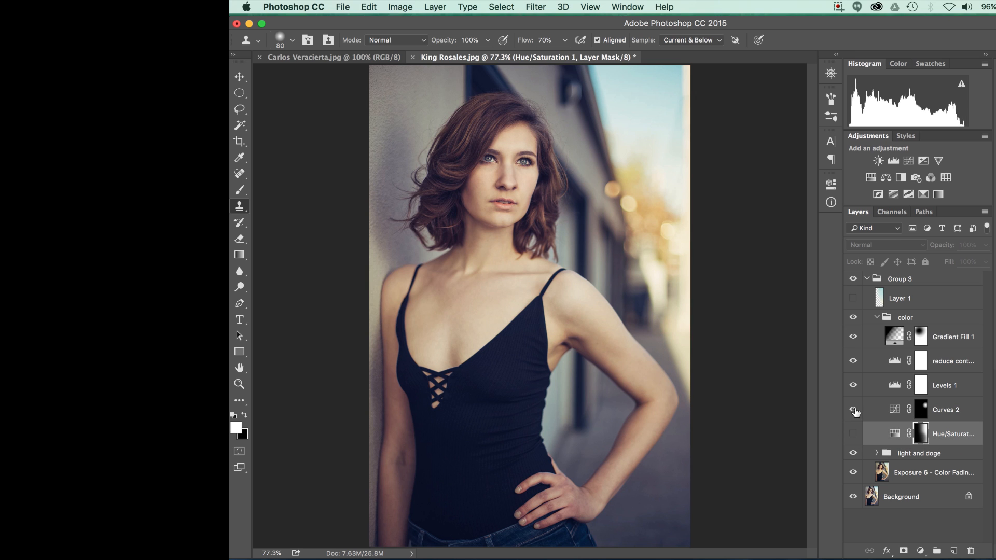
click(853, 384)
click(853, 361)
click(853, 337)
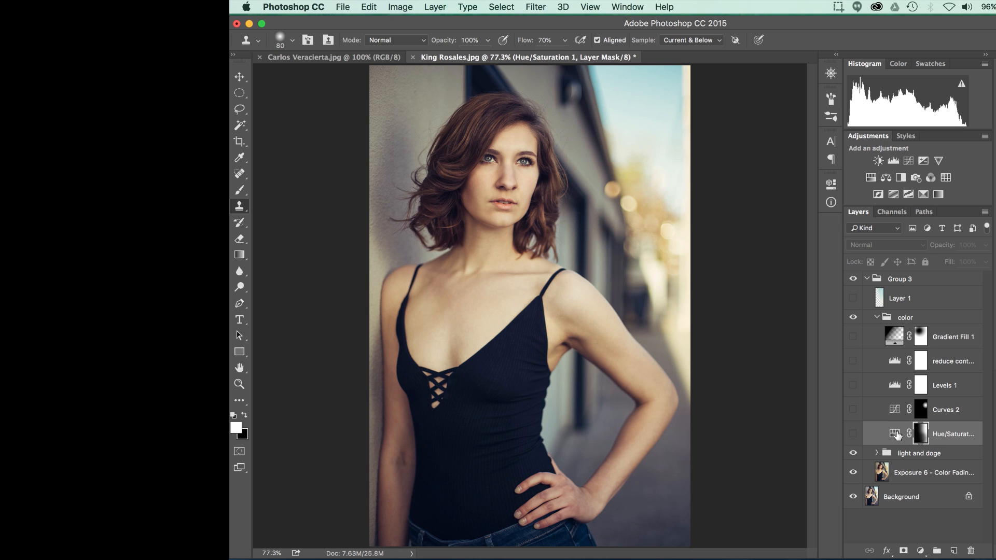
Step: Show the Hue/Saturation layer in the color group, comparing the background colors with and without it
click(853, 435)
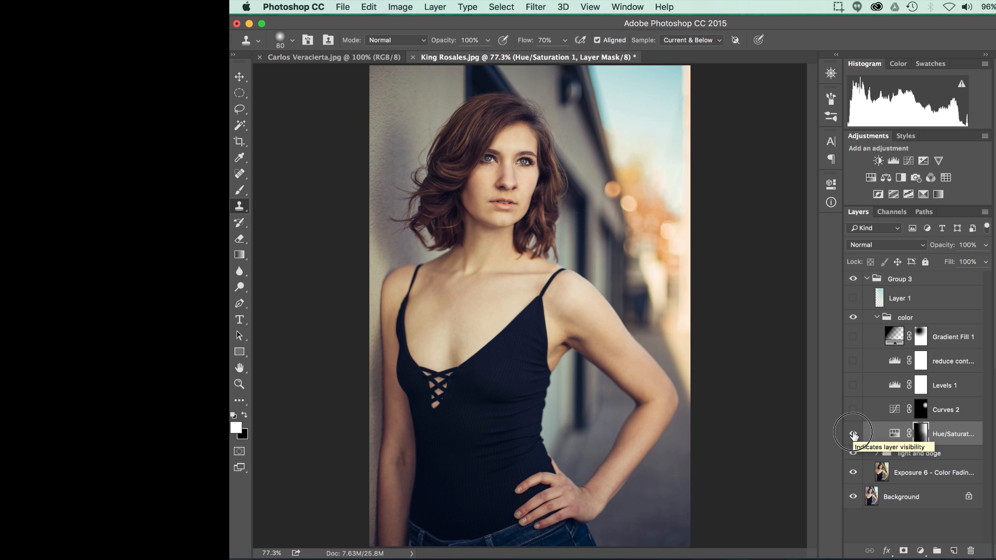
click(854, 435)
click(853, 435)
click(853, 435)
click(854, 435)
click(853, 434)
click(853, 434)
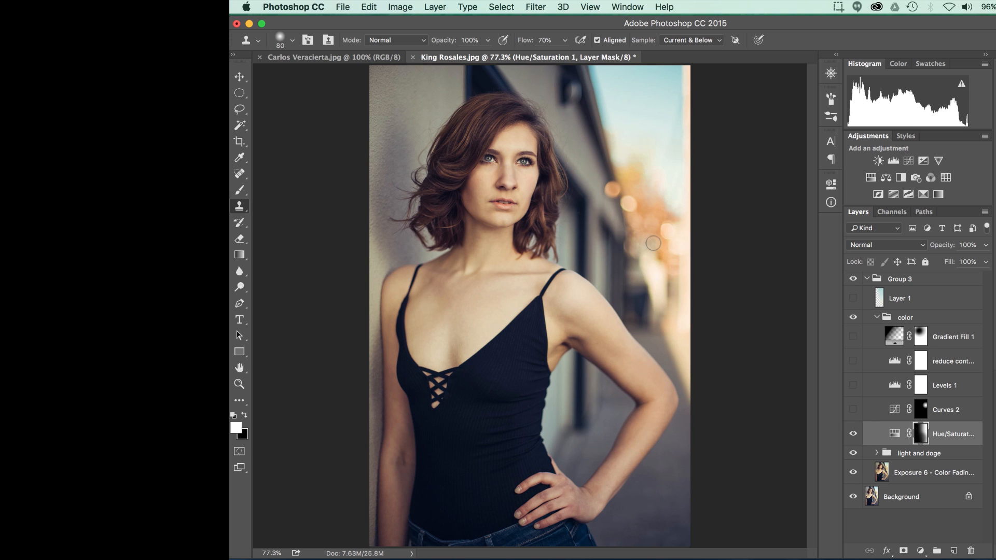
Step: Enlarge the brush to 500 and compare the bright background again by toggling the Hue/Saturation layer, leaving it visible
key(bracketright)
key(bracketright)
key(bracketright)
key(bracketright)
key(bracketright)
key(bracketright)
key(bracketright)
key(bracketright)
key(bracketright)
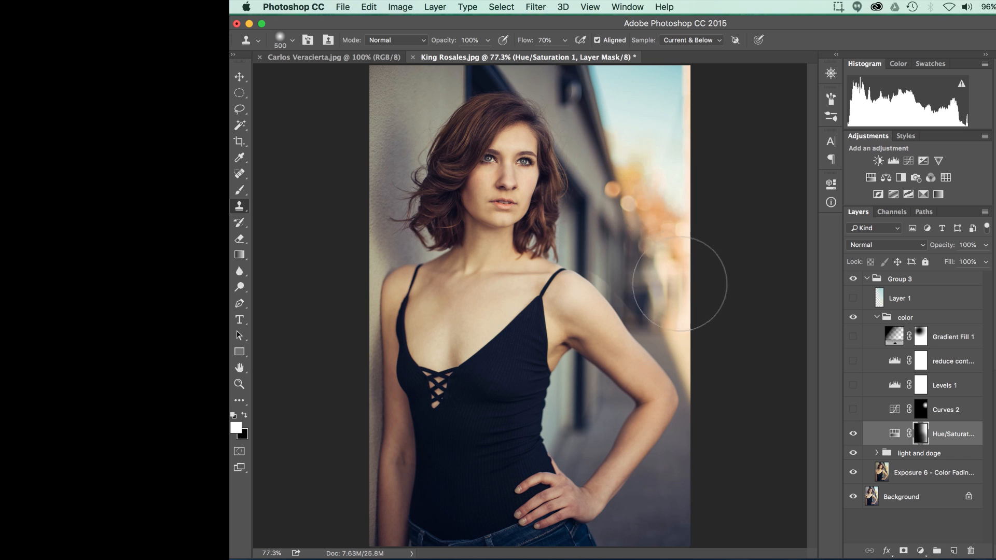
click(853, 434)
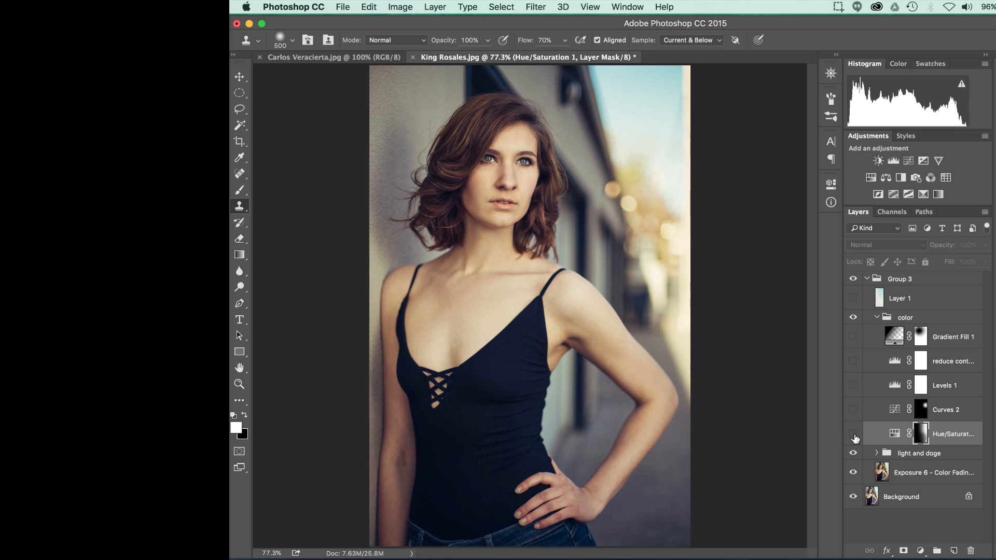
click(853, 435)
click(853, 436)
click(853, 436)
click(853, 436)
click(853, 436)
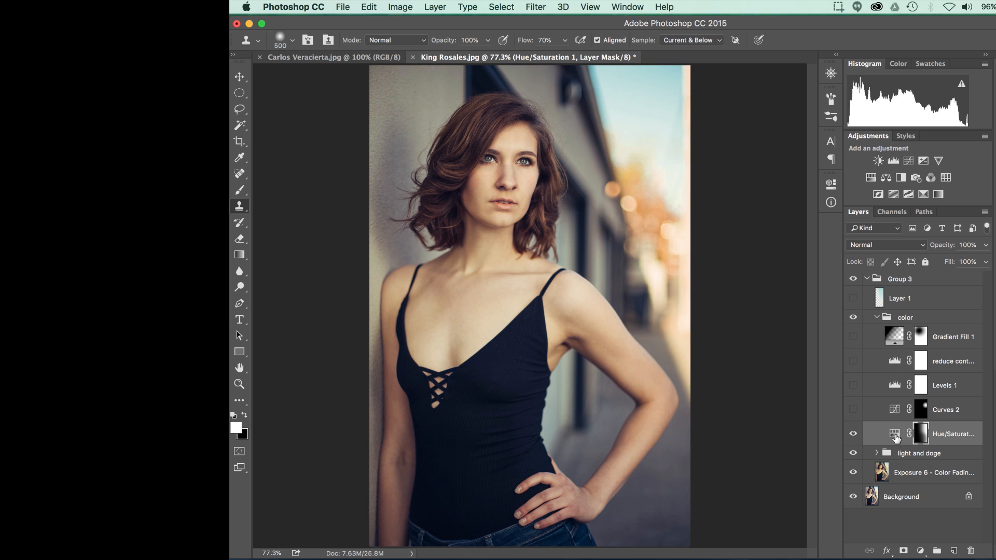
Step: Review the Yellows settings of the Hue/Saturation layer, and close its properties
double_click(895, 435)
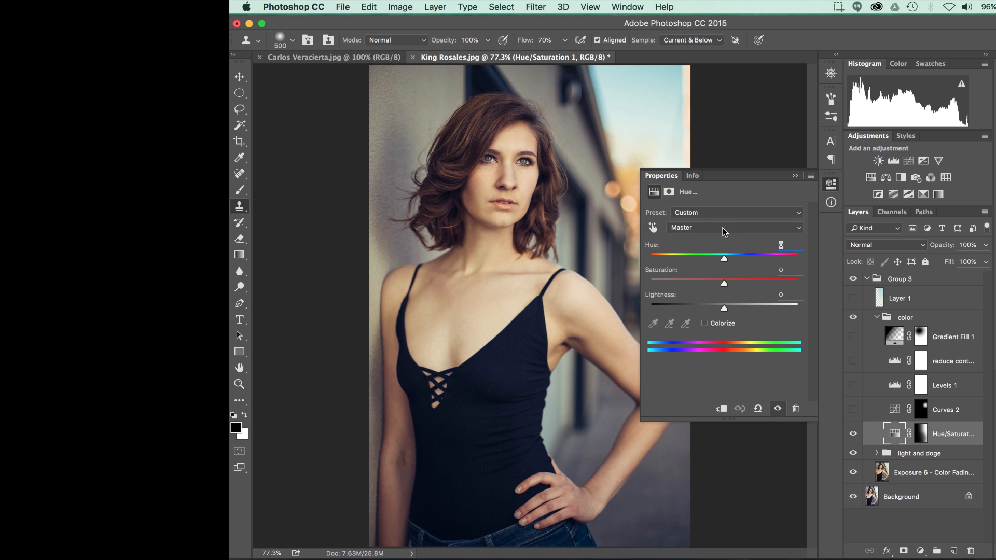
click(723, 229)
click(714, 249)
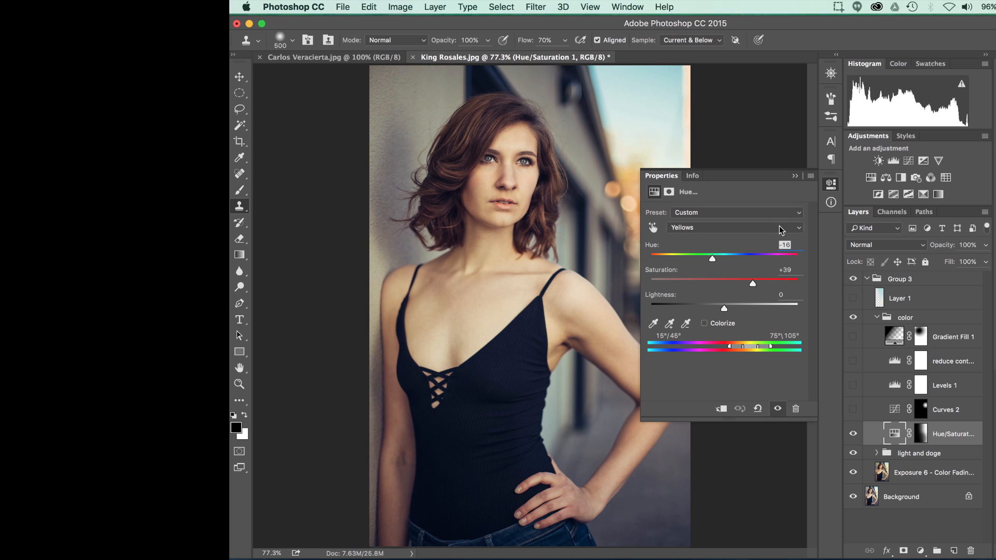
click(794, 176)
Step: Compare the image with and without the Hue/Saturation layer, and inspect its mask as a red overlay
click(852, 435)
click(852, 435)
click(852, 434)
click(852, 435)
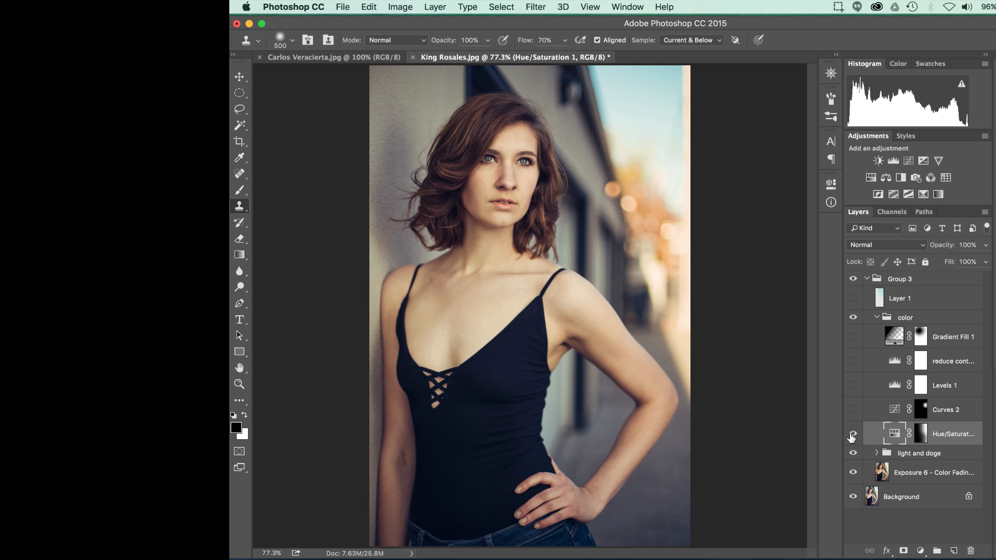
key(backslash)
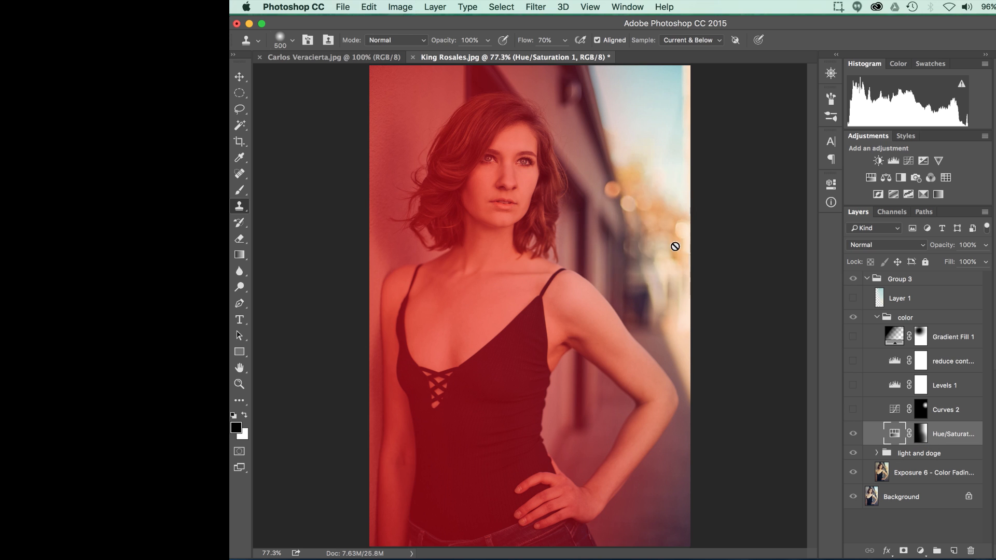
click(850, 440)
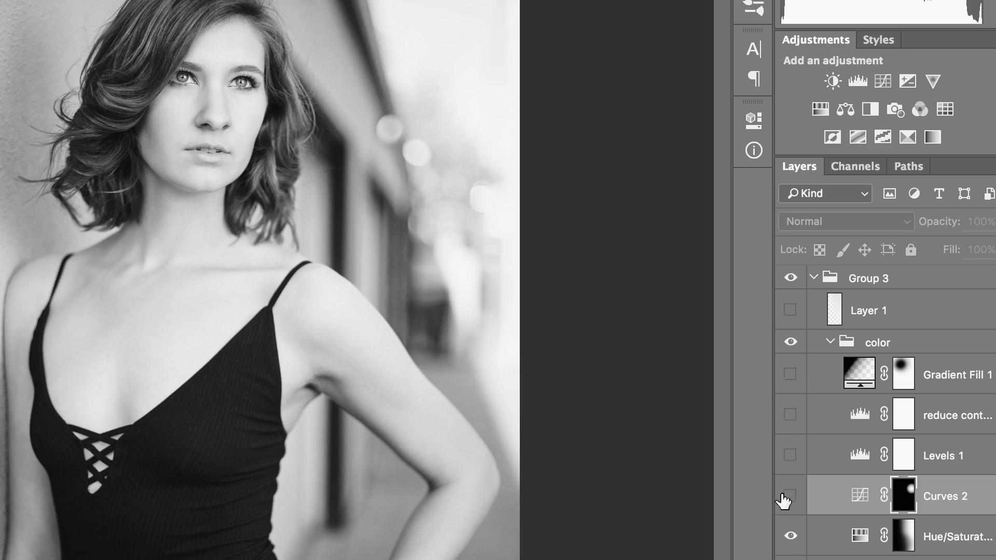
Step: Show the Curves 2 layer, review its Red channel curve, and hide the layer again
click(783, 502)
click(851, 411)
click(851, 410)
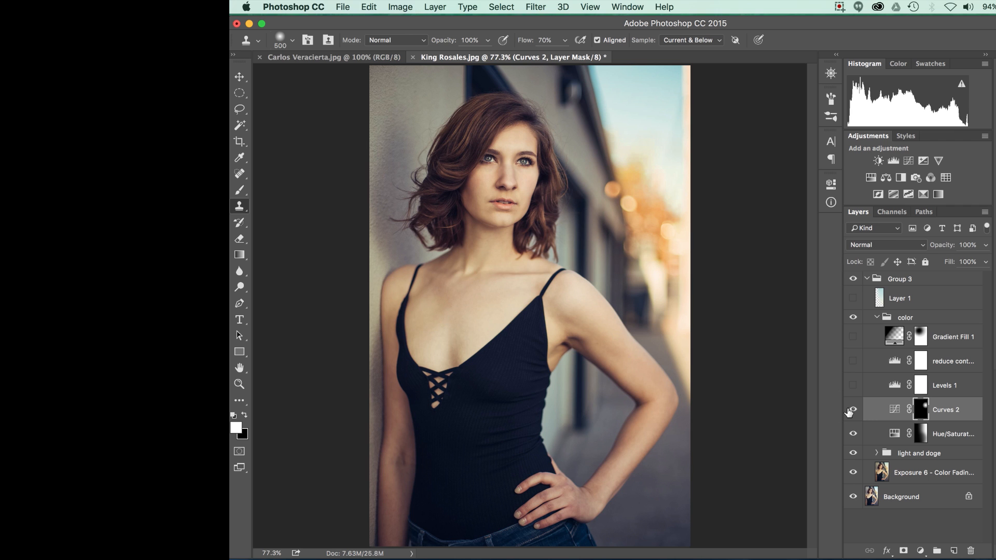
double_click(890, 412)
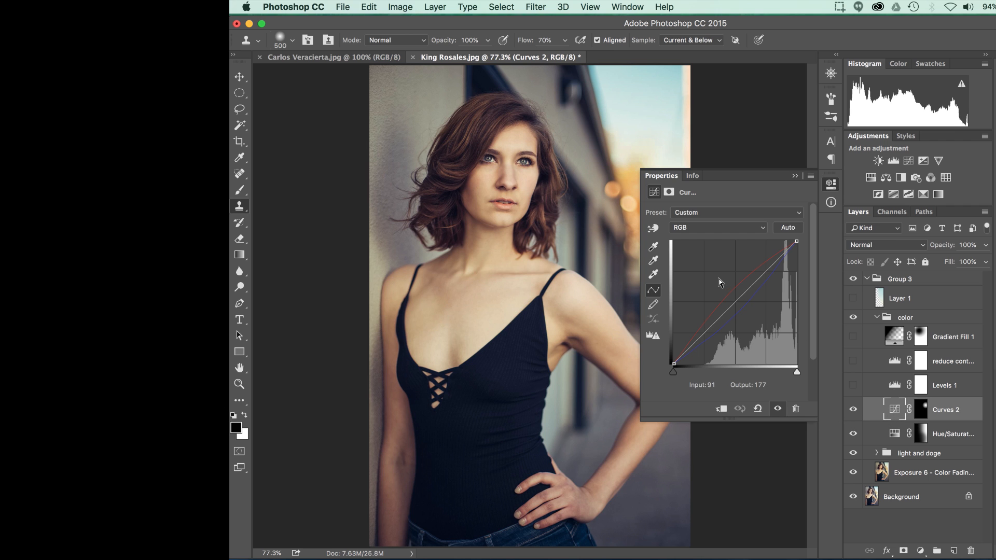
click(717, 229)
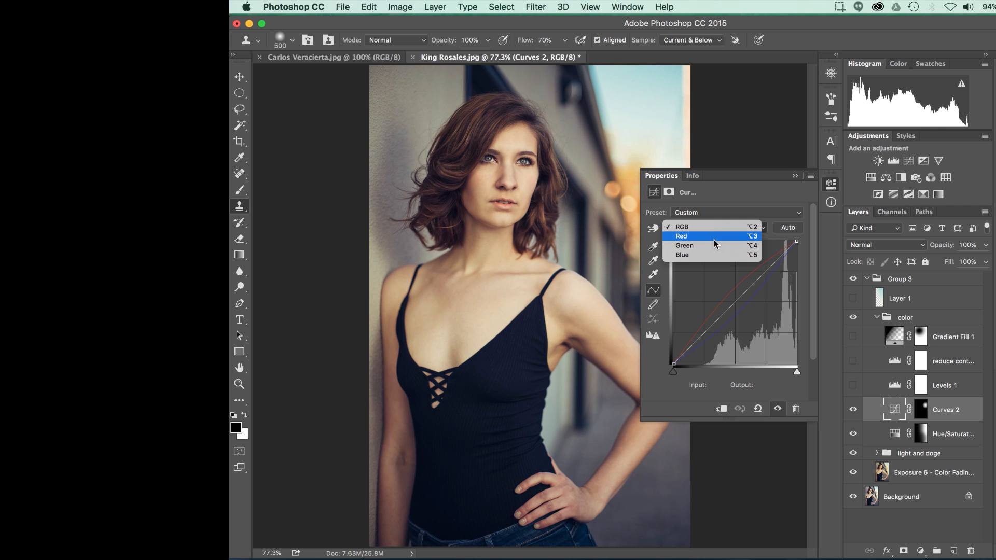
click(715, 238)
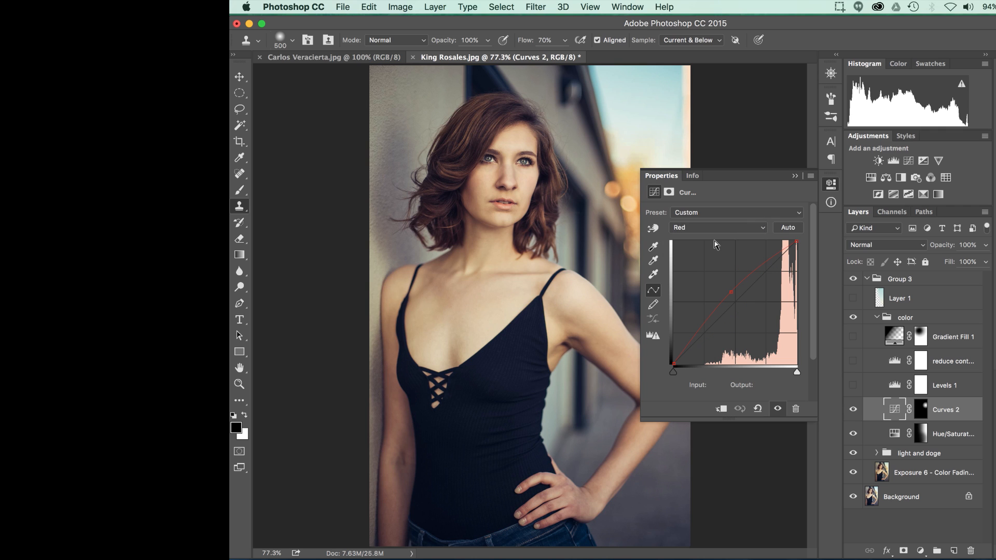
click(794, 175)
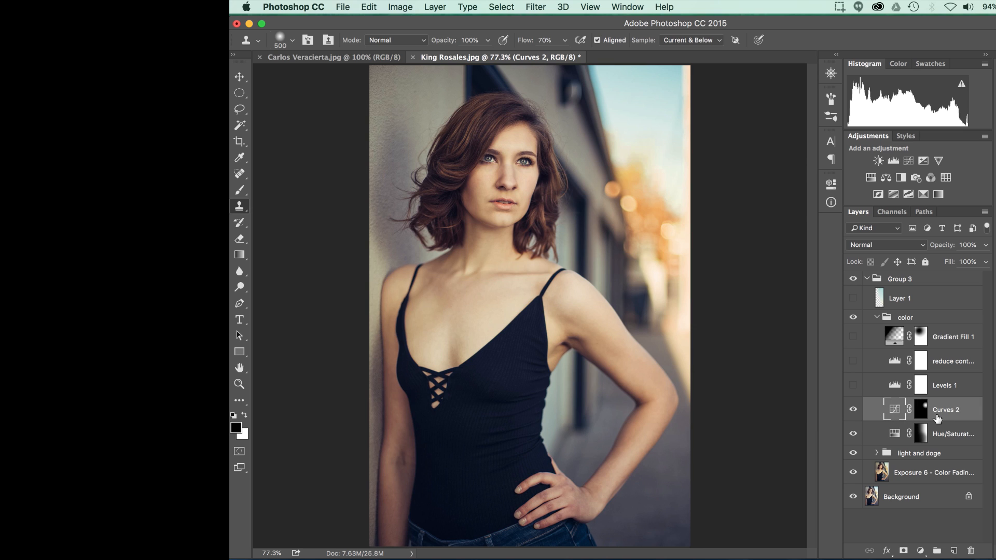
click(853, 410)
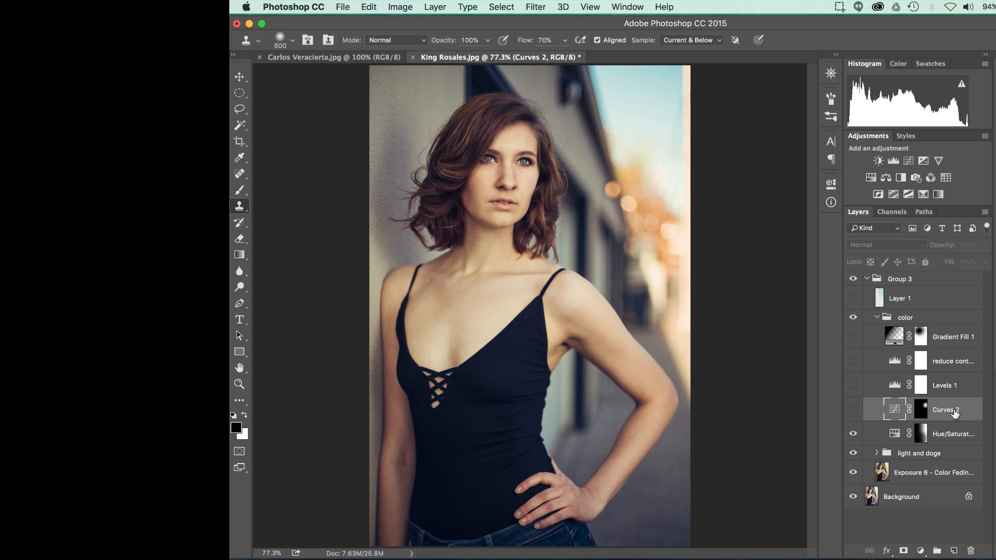
Step: Select the Levels 1 layer and make it visible, comparing the image with and without it
click(921, 385)
key(x)
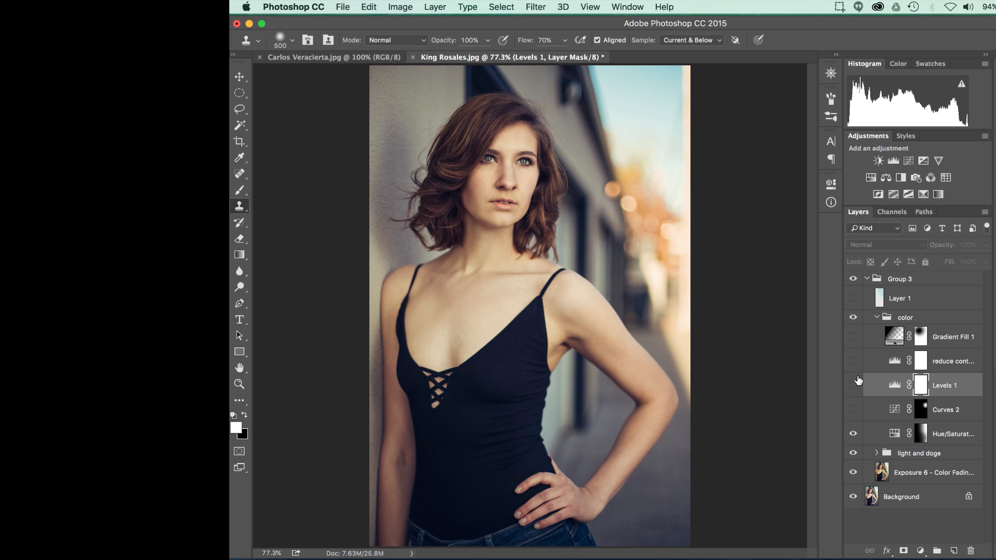
click(851, 385)
click(852, 386)
click(852, 386)
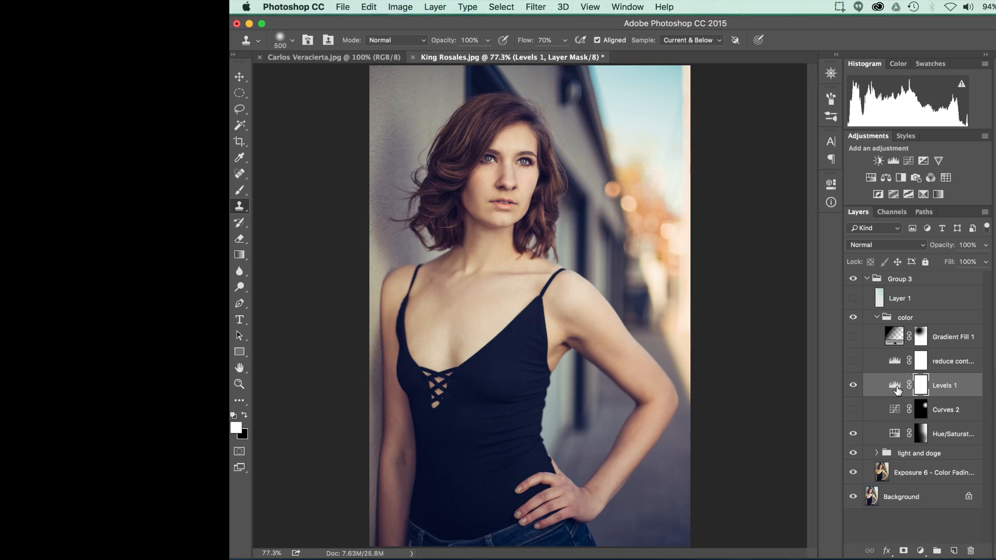
Step: Review the Blue channel settings of the Levels 1 layer, and close its properties
double_click(895, 386)
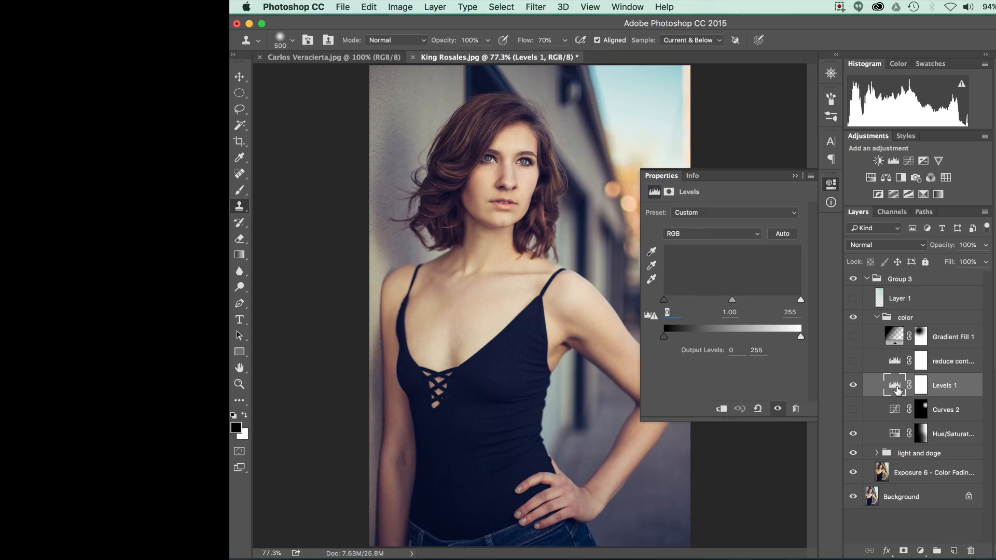
click(708, 238)
click(701, 264)
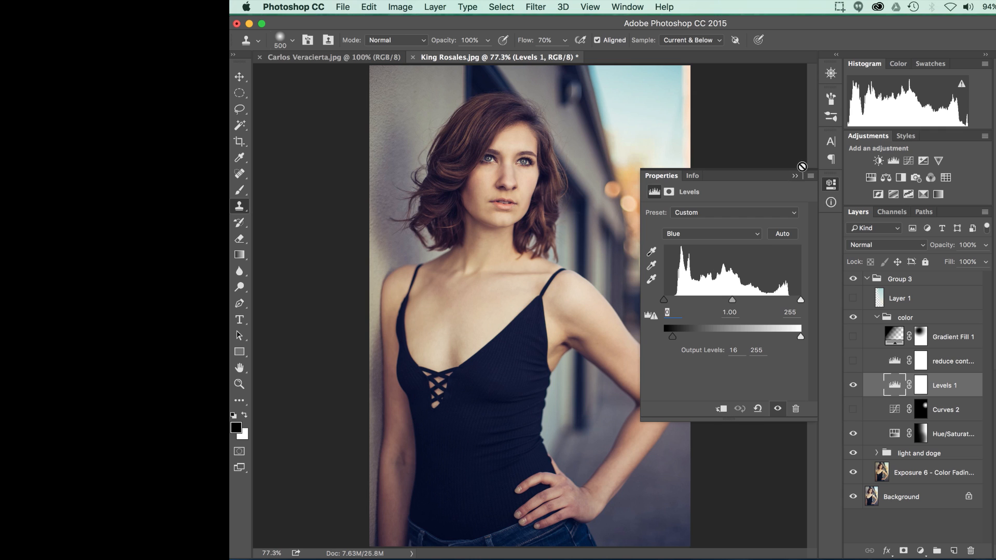
click(795, 177)
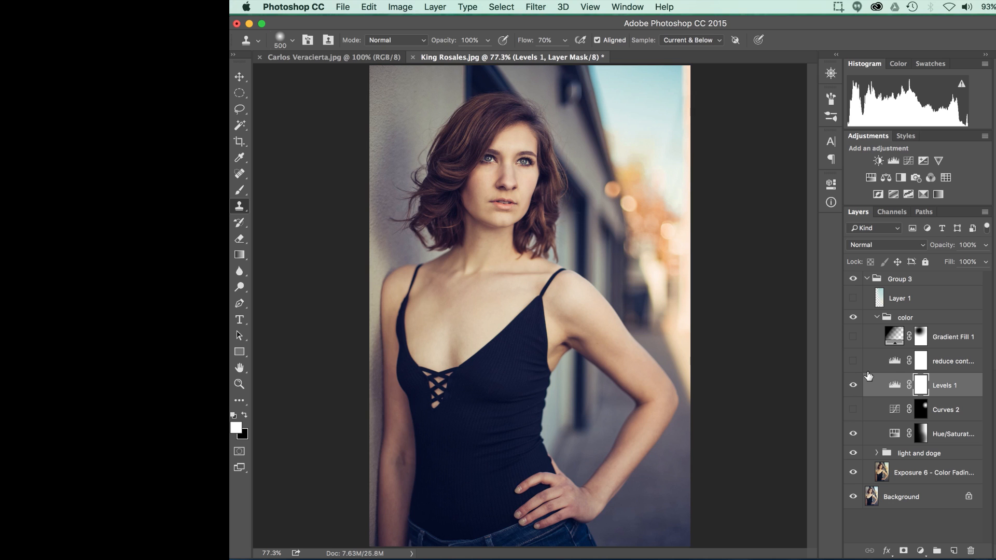
Step: Show the reduce contrast layer and review its Levels settings
click(893, 365)
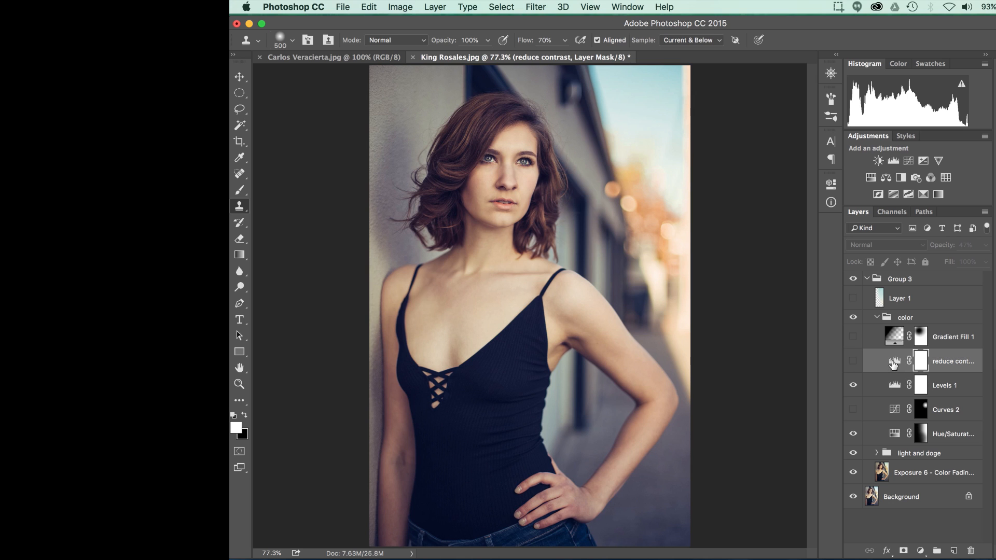
click(852, 362)
double_click(890, 366)
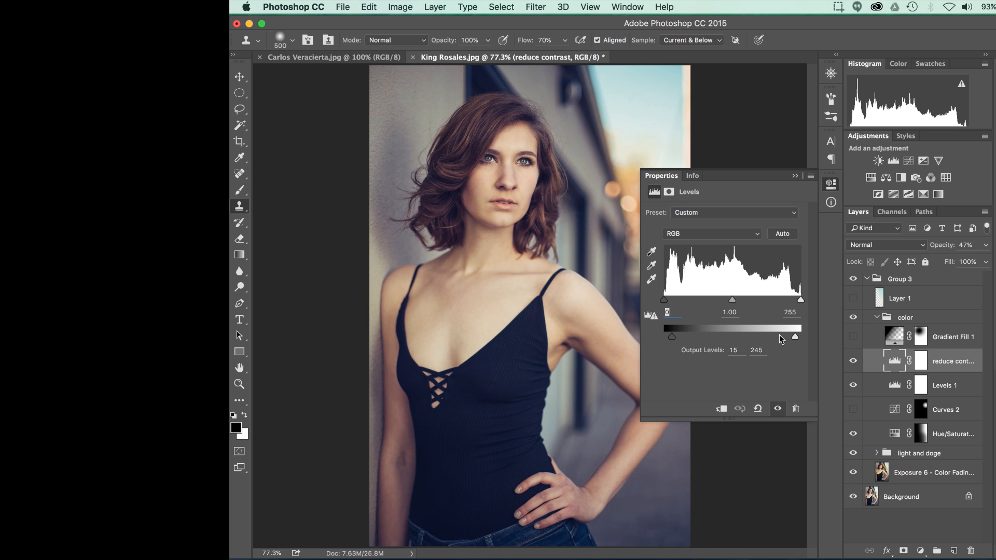
click(794, 176)
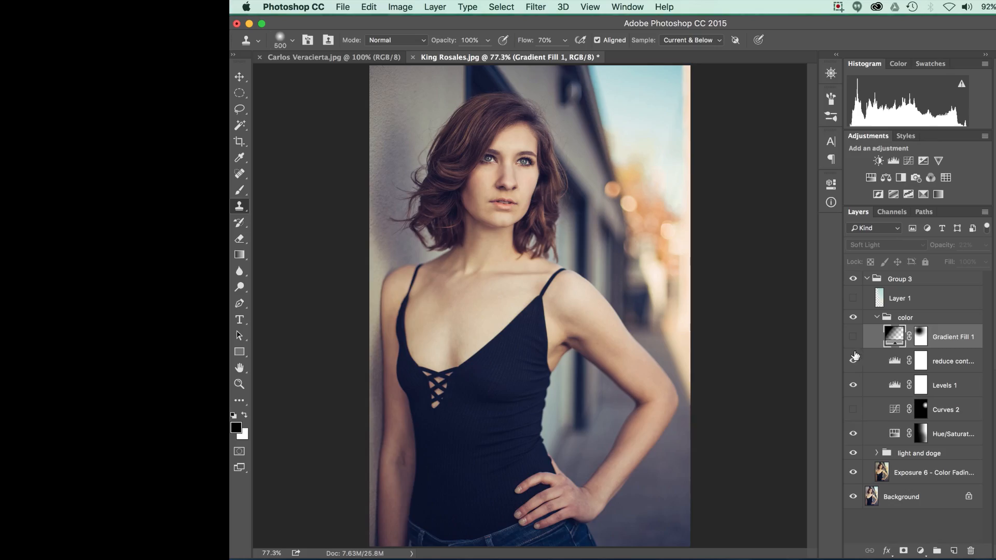
Step: Show the Gradient Fill 1 layer and collapse the color group
click(853, 337)
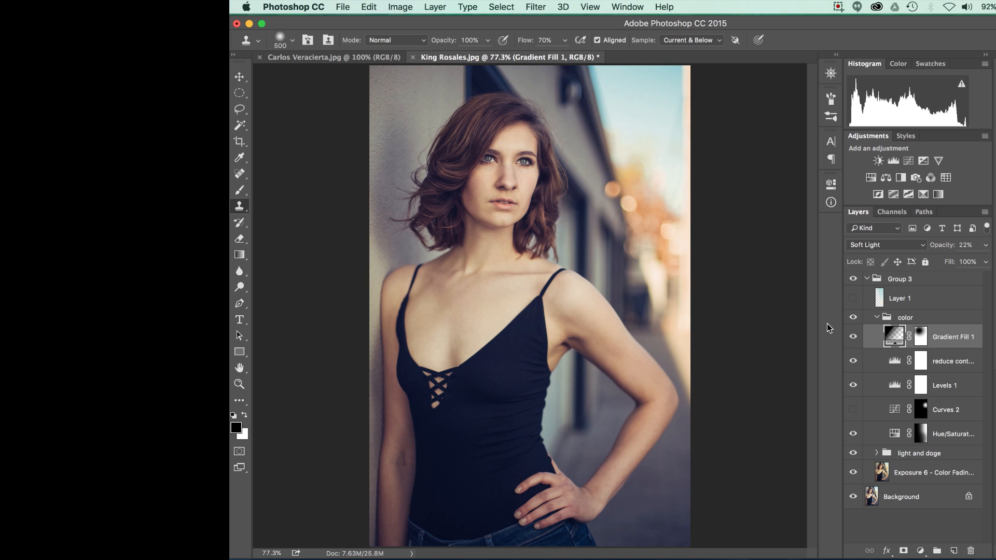
click(876, 317)
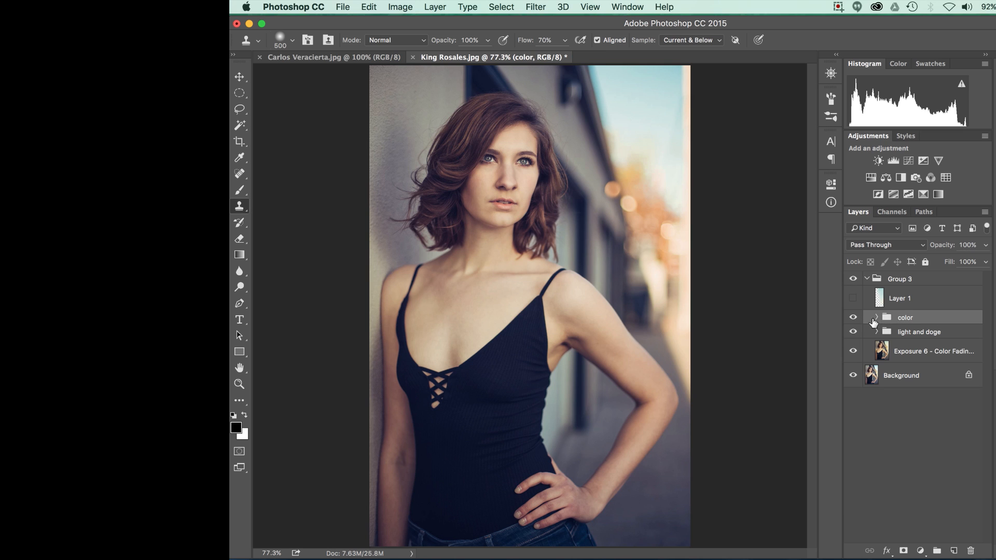
Step: Compare the portrait with and without the whole color group, leaving the group visible
click(852, 318)
click(851, 318)
click(852, 317)
click(854, 317)
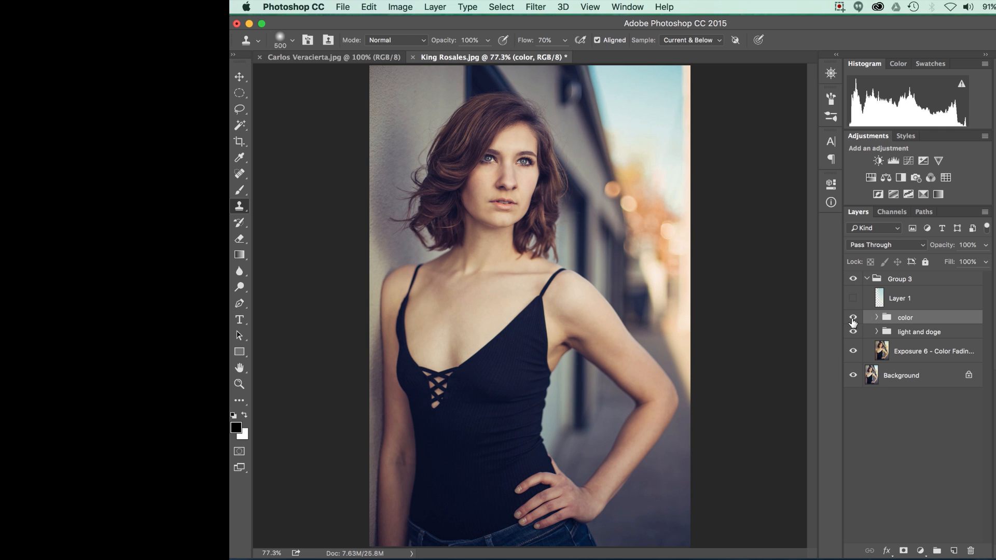
click(852, 318)
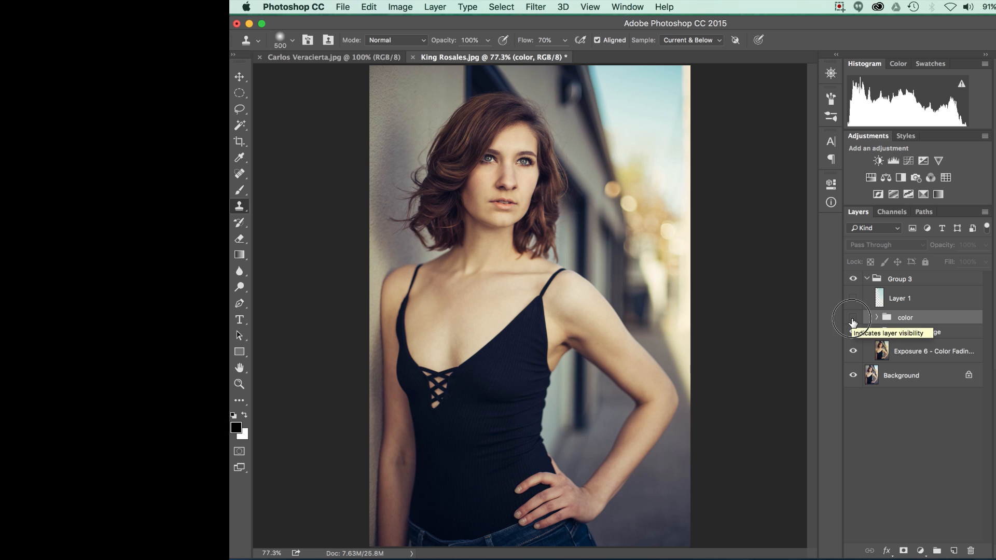
click(852, 319)
click(852, 318)
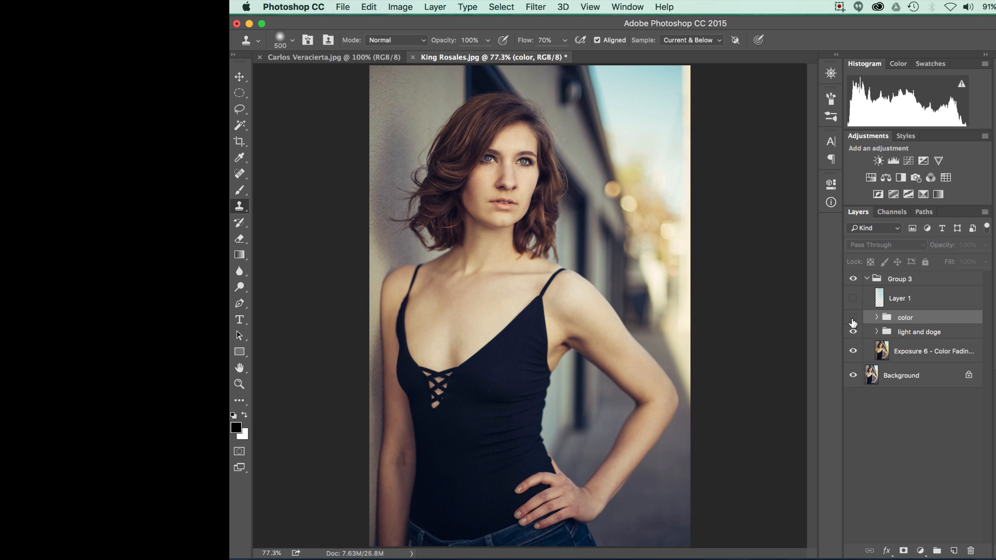
click(853, 319)
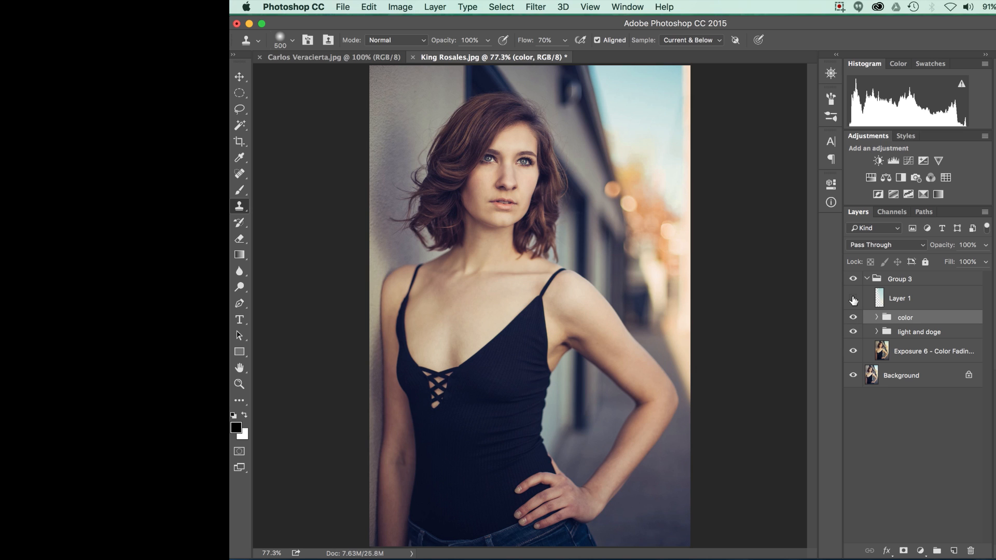
Step: Show and select Layer 1 at the top of Group 3, comparing the image with and without it
click(853, 300)
click(880, 302)
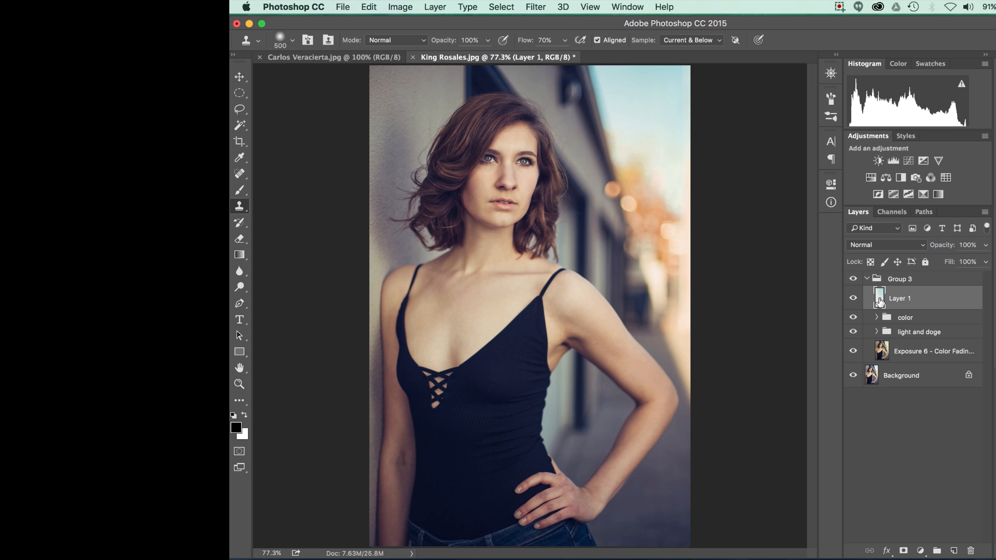
click(853, 298)
click(853, 299)
click(854, 301)
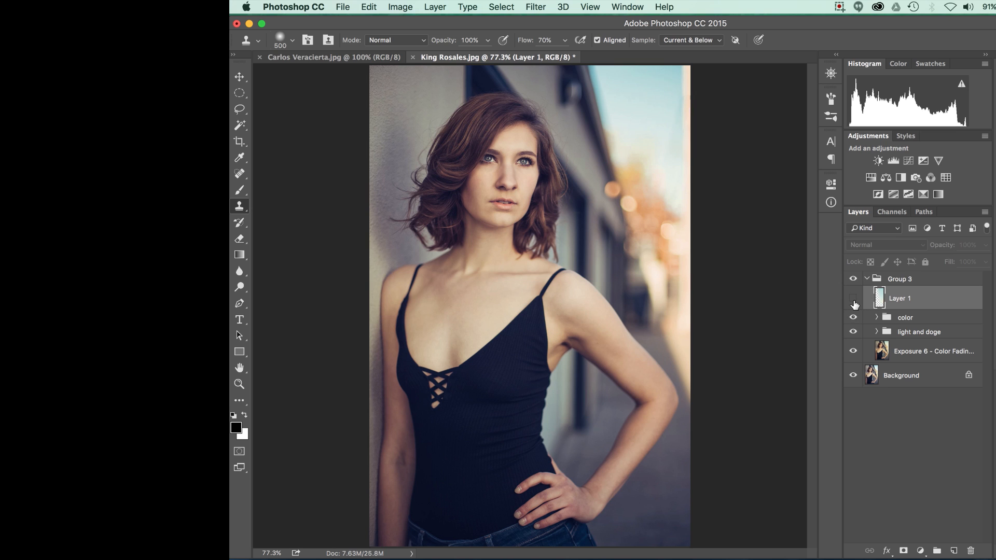
click(853, 301)
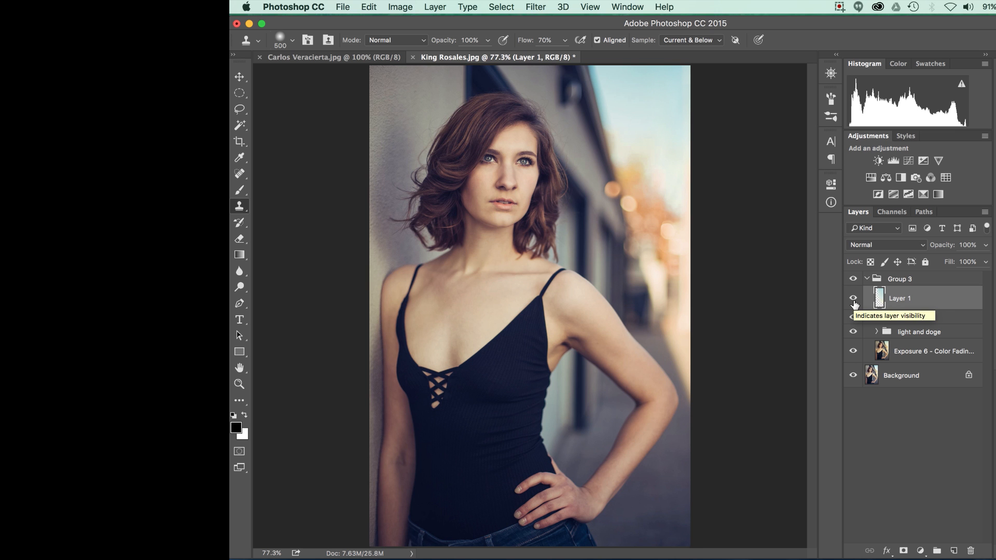
click(854, 301)
click(854, 300)
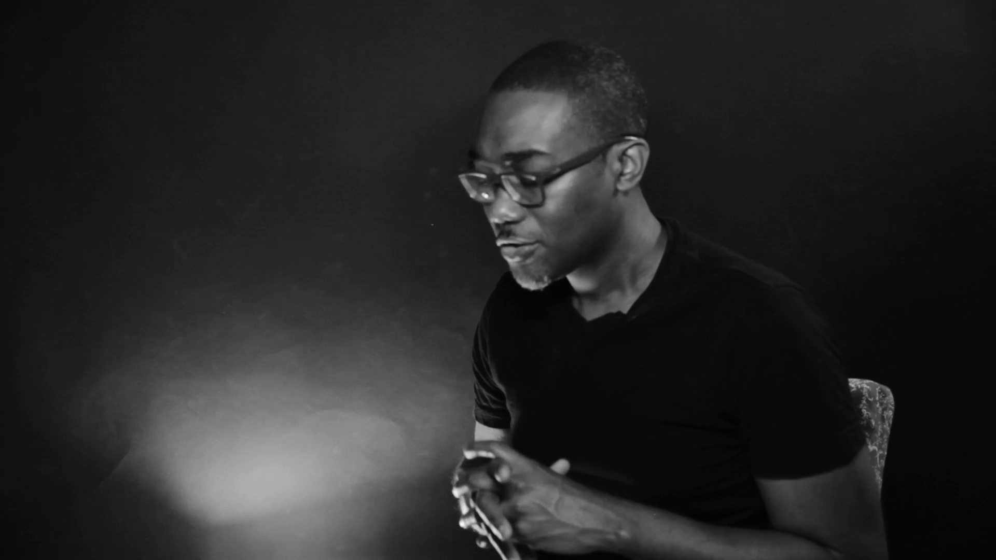